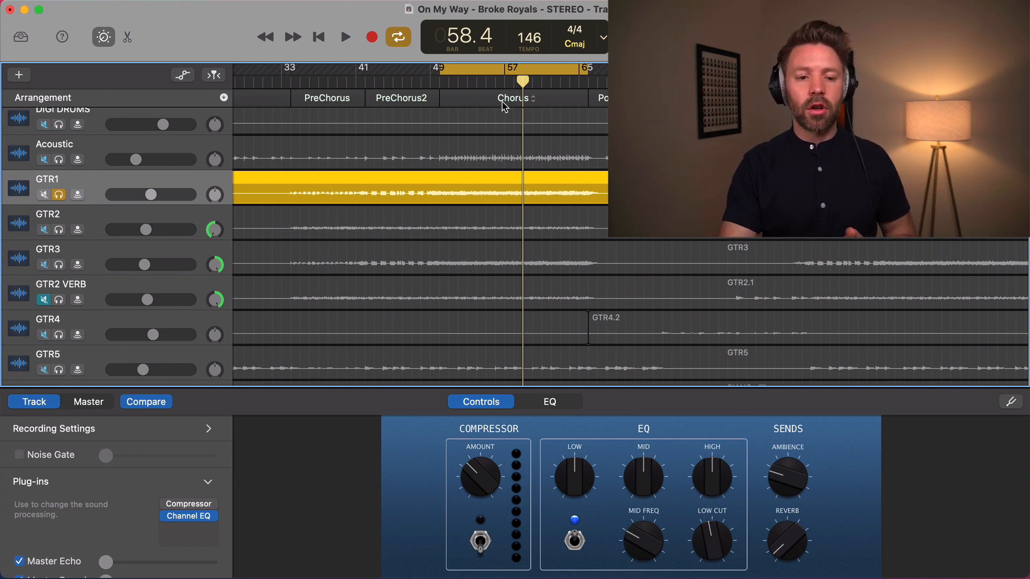
Audition GTR1 over the looped chorus while trying its pan to the right, and set the track's pan to the left.
{"action": "key", "text": "space"}
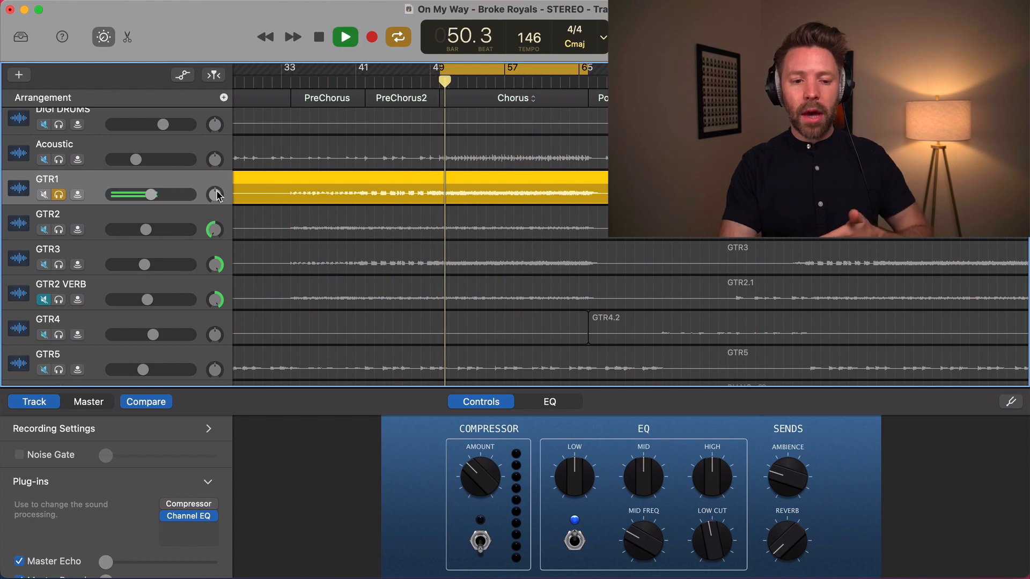
{"action": "mouse_move", "coordinate": [214, 194]}
{"action": "left_mouse_down"}
{"action": "mouse_move", "coordinate": [214, 213]}
{"action": "mouse_move", "coordinate": [214, 178]}
{"action": "left_mouse_up"}
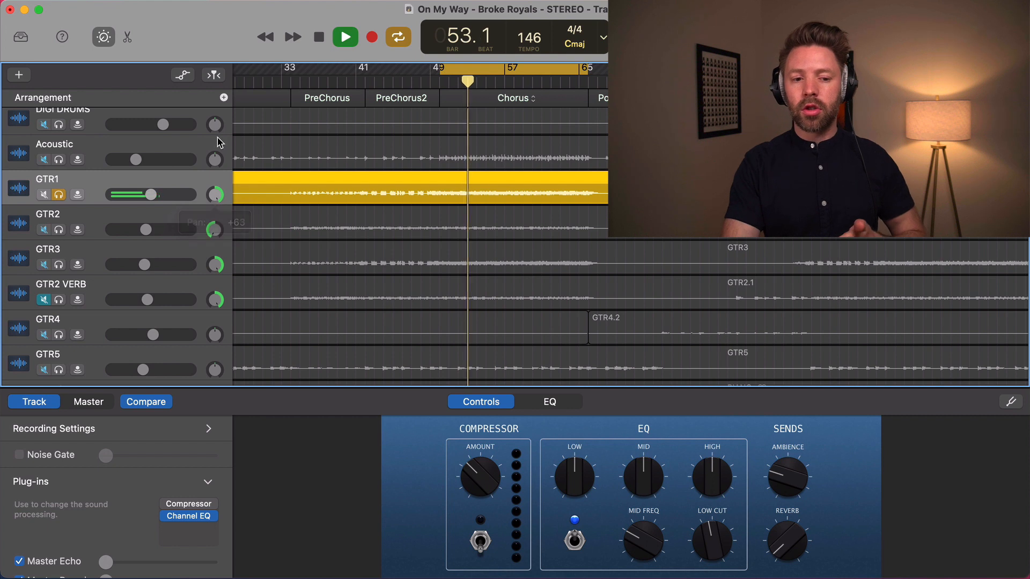
{"action": "key", "text": "space"}
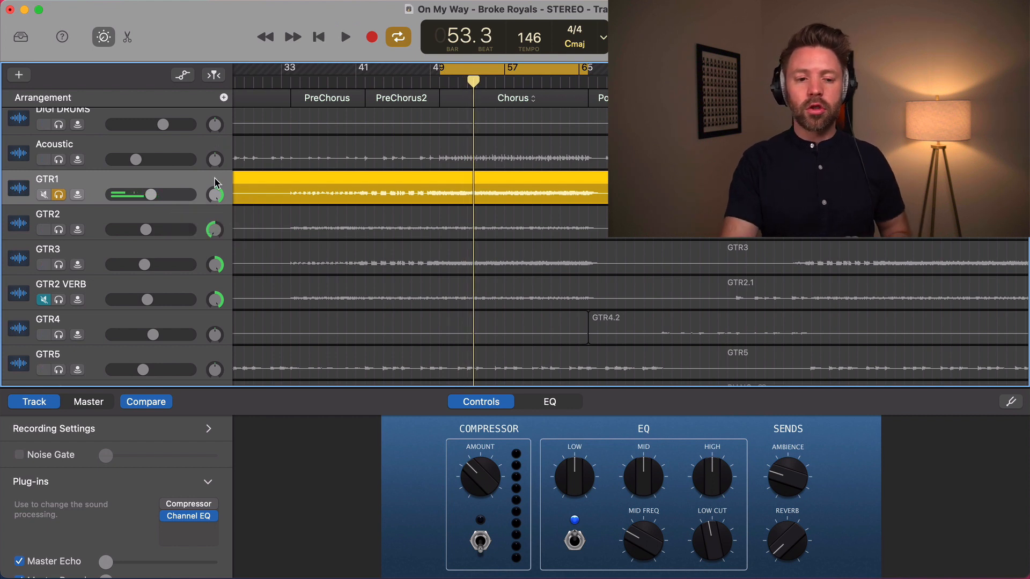
{"action": "left_click_drag", "start_coordinate": [215, 193], "coordinate": [215, 295]}
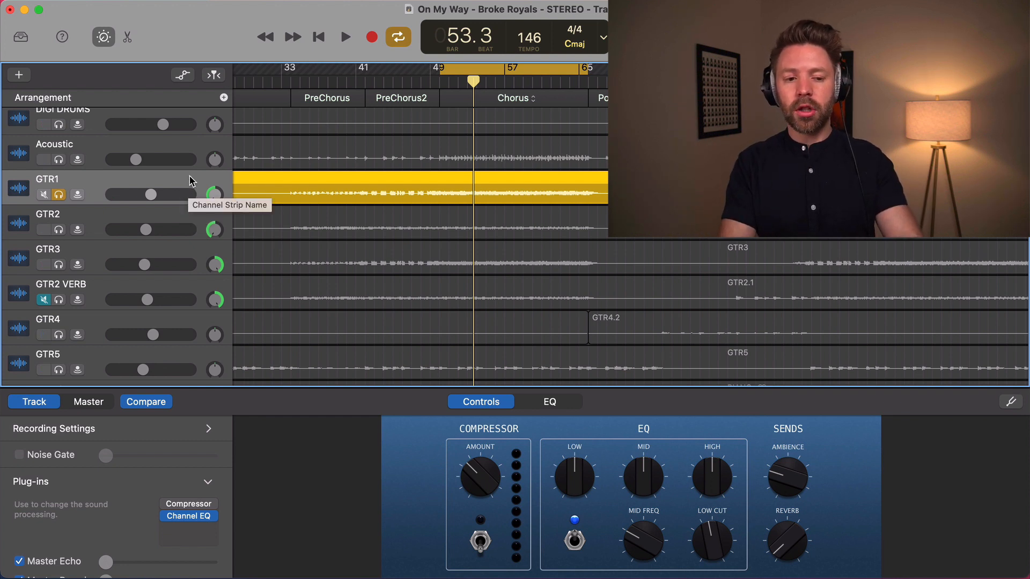
Duplicate the GTR1 track along with its audio region and pan the duplicate to the right.
{"action": "left_click_drag", "start_coordinate": [189, 193], "coordinate": [185, 209]}
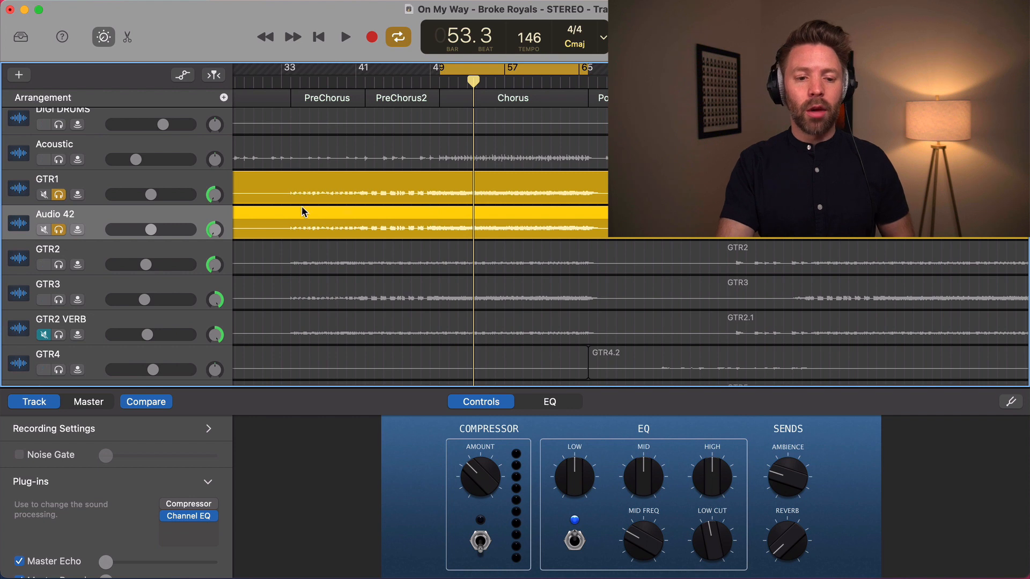
{"action": "left_click_drag", "start_coordinate": [217, 229], "coordinate": [216, 228]}
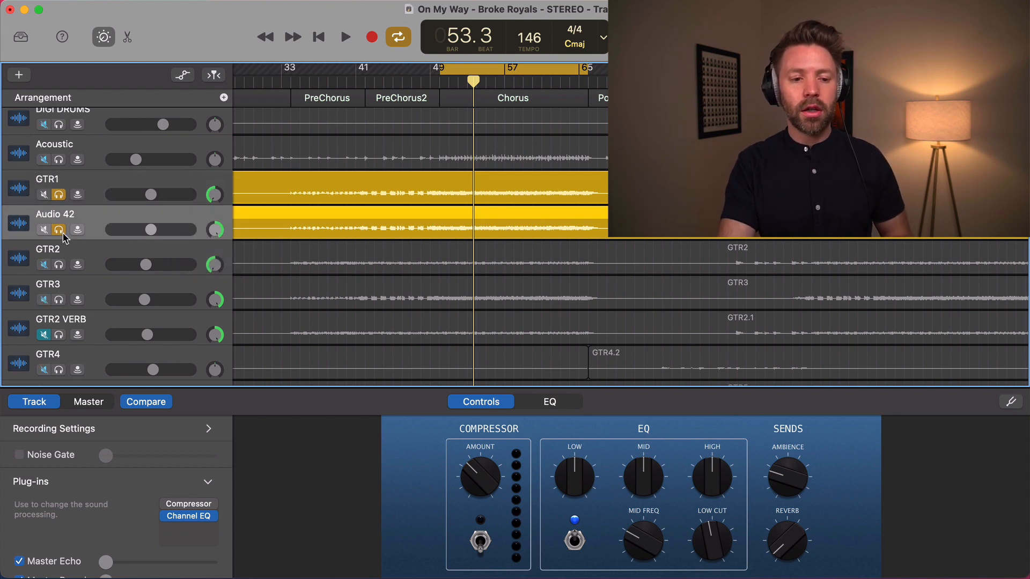
Play the chorus with only GTR1 soloed, and switch the solo to its duplicate, Audio 42, for comparison.
{"action": "left_click", "coordinate": [59, 230]}
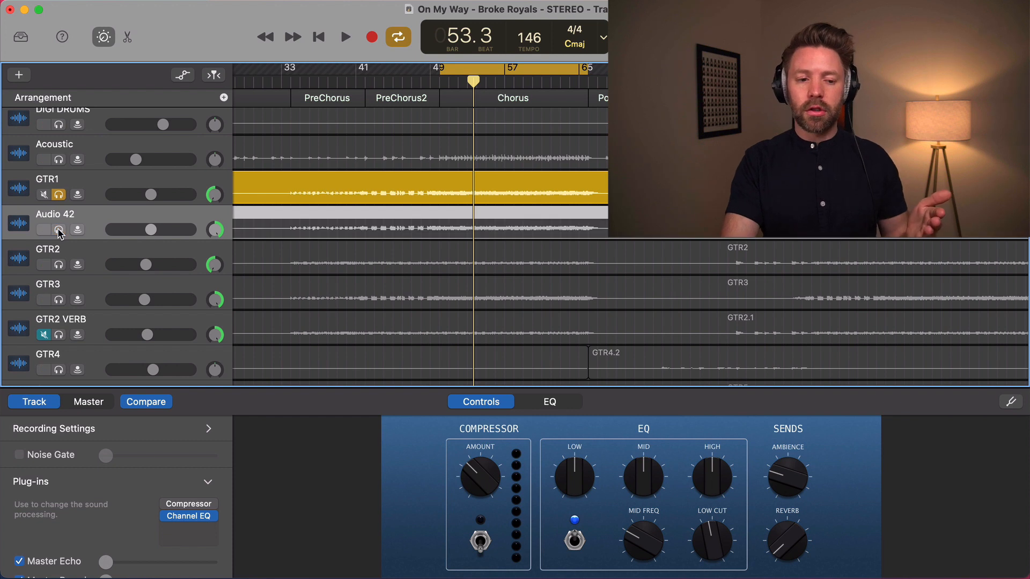
{"action": "key", "text": "space"}
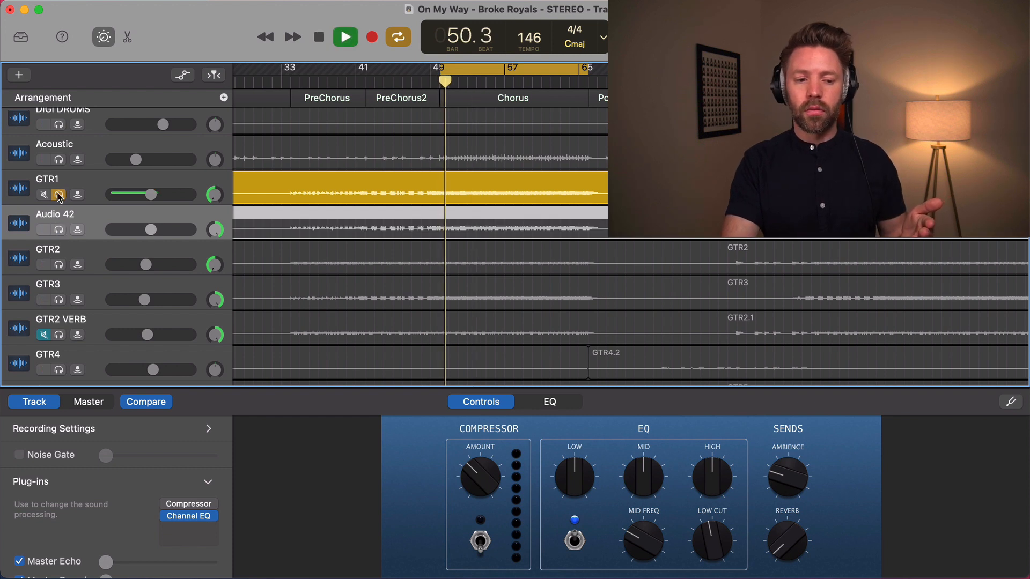
{"action": "left_click", "coordinate": [59, 194]}
{"action": "left_click", "coordinate": [59, 230]}
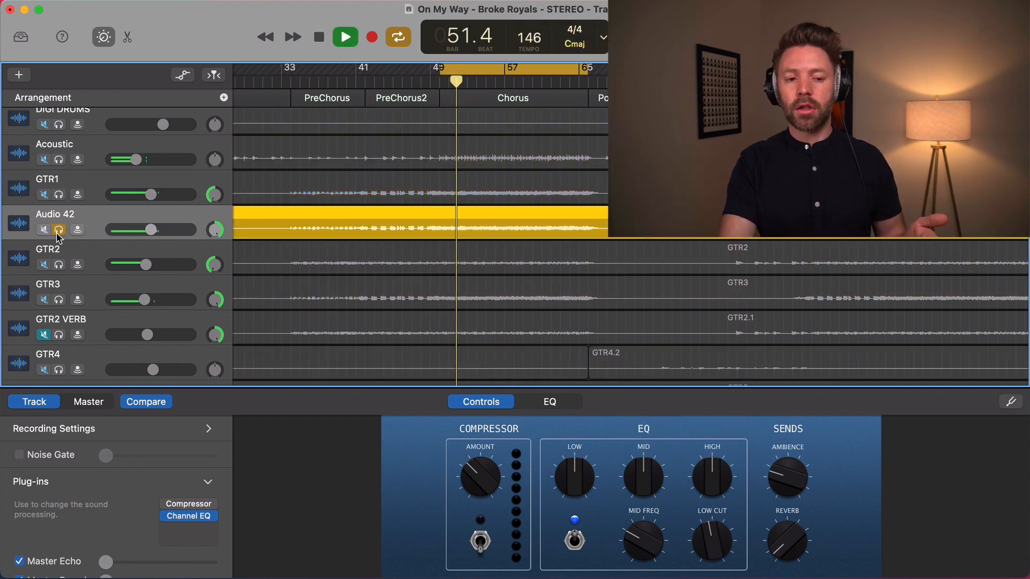
{"action": "key", "text": "space"}
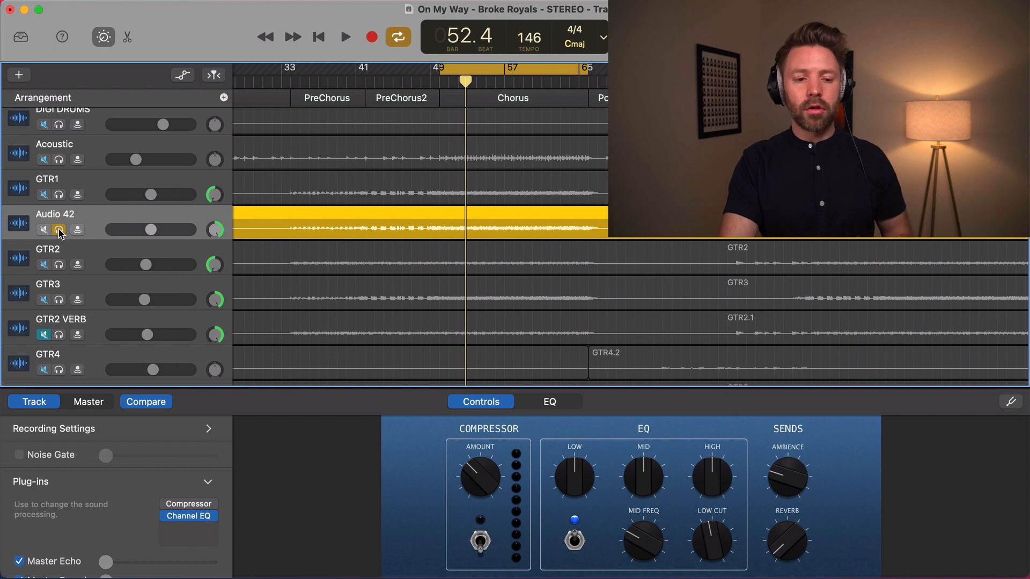
Play the chorus from Audio 42 alone, add GTR1 to the solo, and toggle Audio 42's solo off and on.
{"action": "key", "text": "space"}
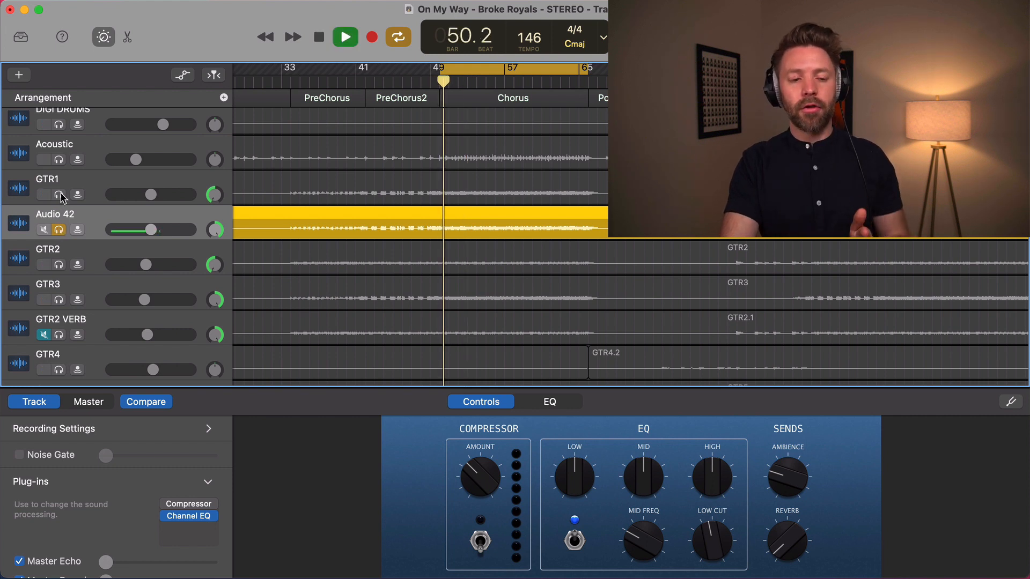
{"action": "left_click", "coordinate": [61, 196]}
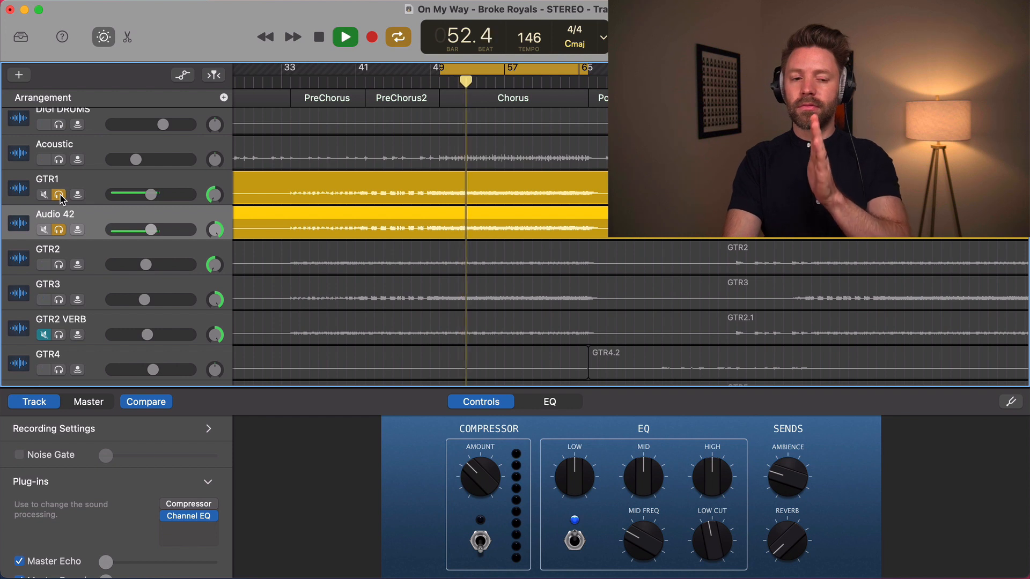
{"action": "left_click", "coordinate": [59, 230]}
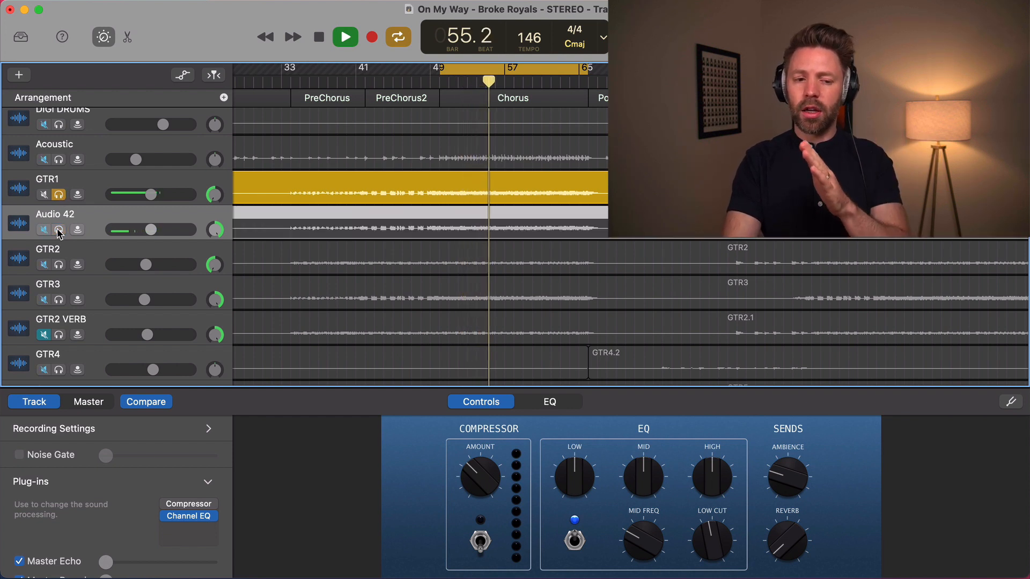
{"action": "left_click", "coordinate": [59, 230]}
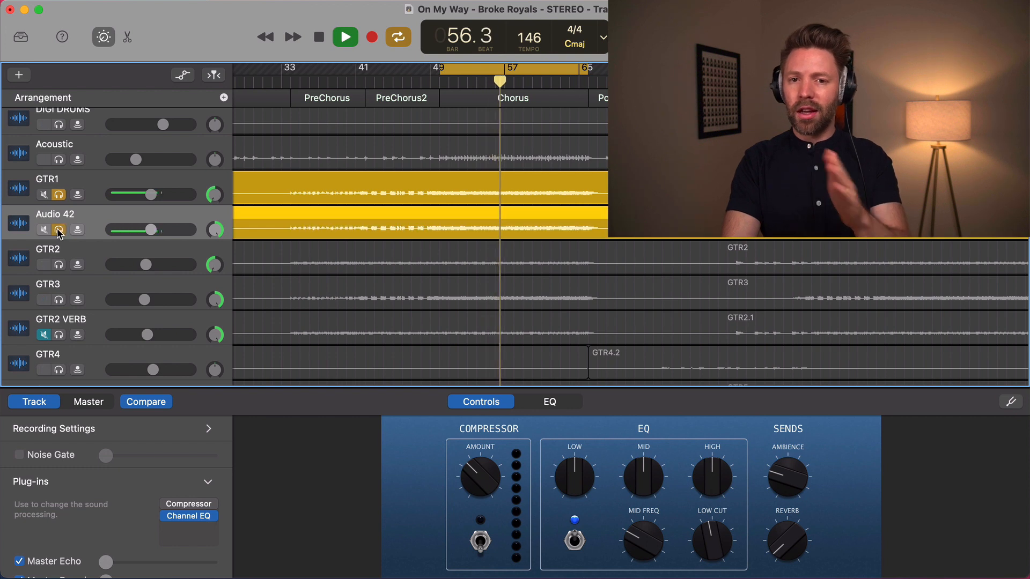
{"action": "key", "text": "space"}
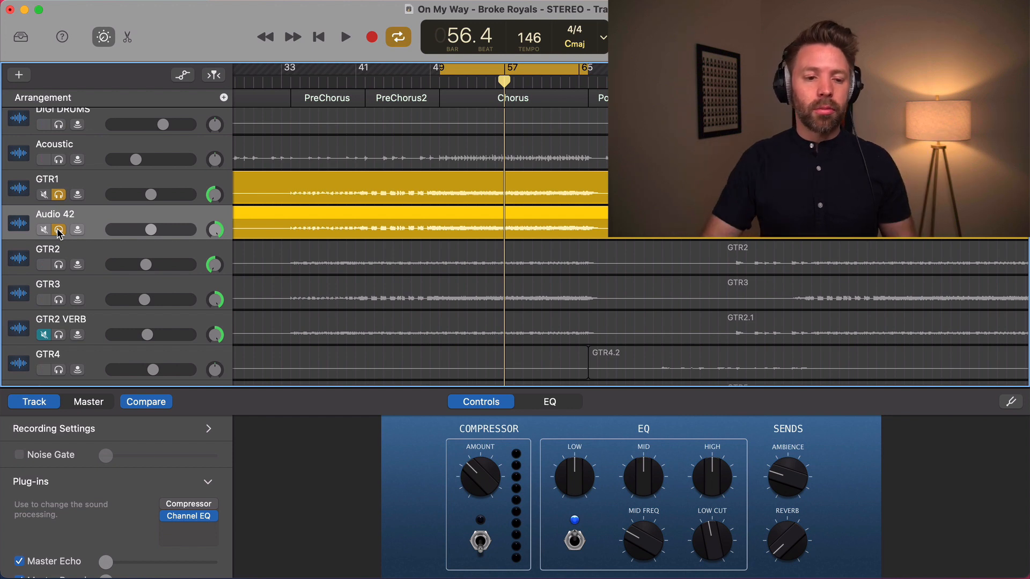
Toggle Audio 42's mute and solo off, solo it again alongside GTR1, and play the chorus.
{"action": "left_click", "coordinate": [56, 231]}
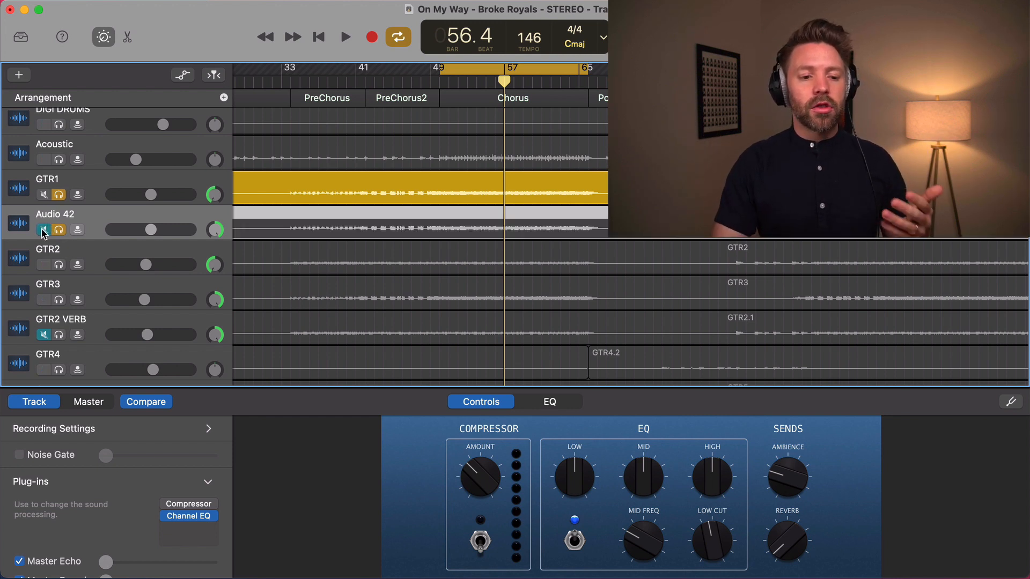
{"action": "left_click", "coordinate": [59, 232]}
{"action": "left_click", "coordinate": [60, 232]}
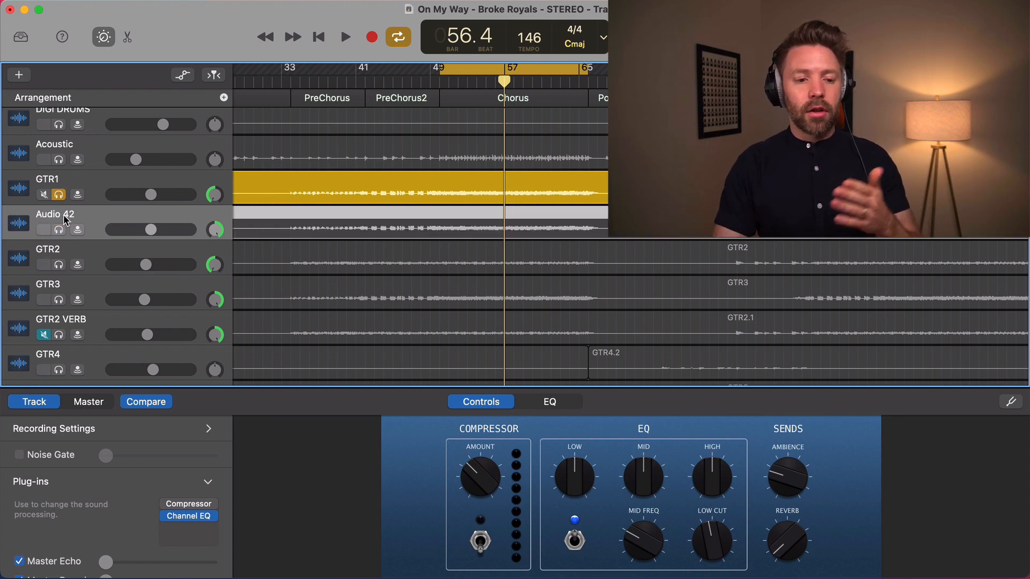
{"action": "left_click", "coordinate": [60, 231]}
{"action": "key", "text": "space"}
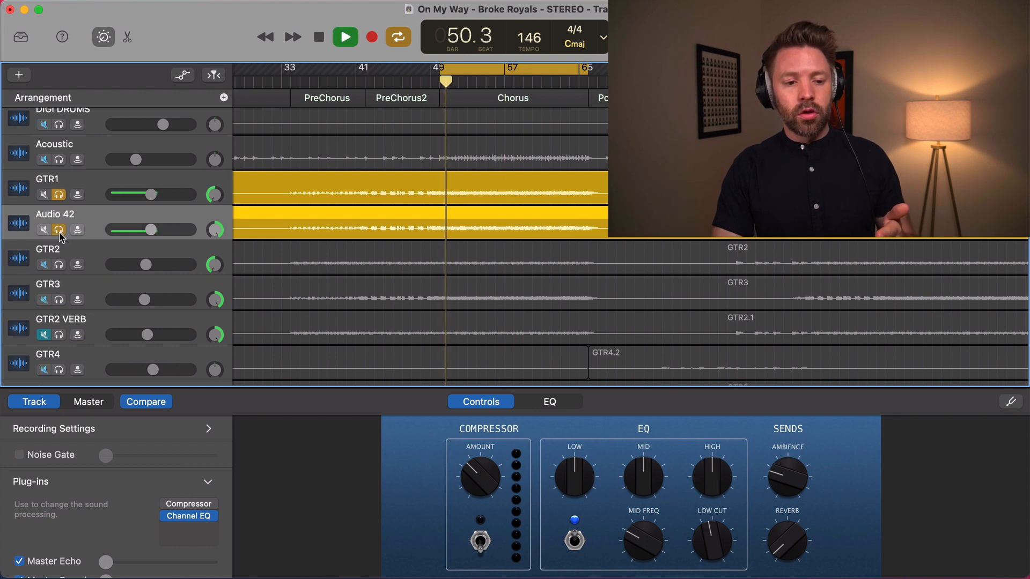
Alternate the solo between Audio 42 and GTR3 during playback to compare each one paired with GTR1.
{"action": "left_click", "coordinate": [59, 231]}
{"action": "left_click", "coordinate": [59, 300]}
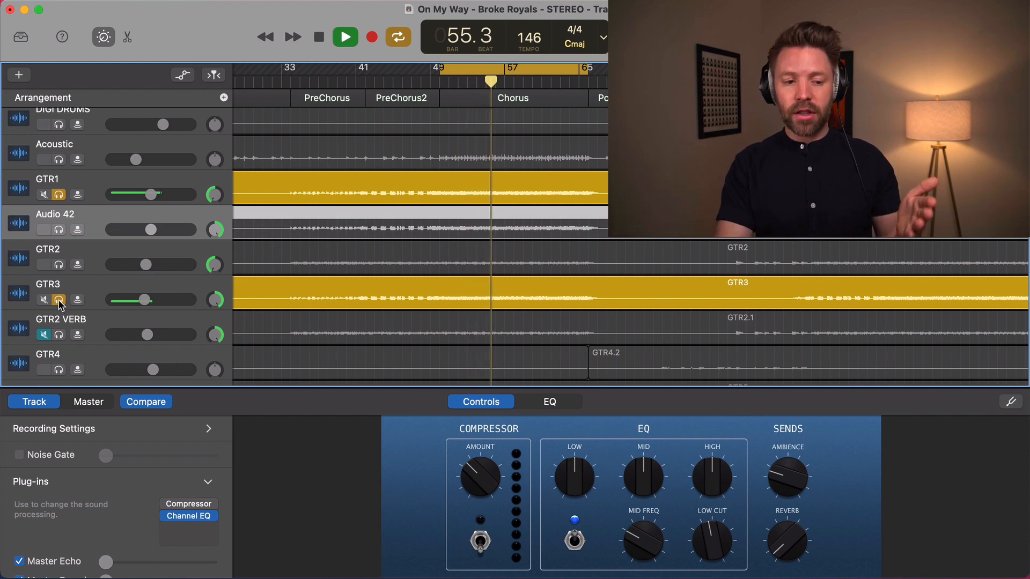
{"action": "left_click", "coordinate": [59, 300]}
{"action": "left_click", "coordinate": [60, 234]}
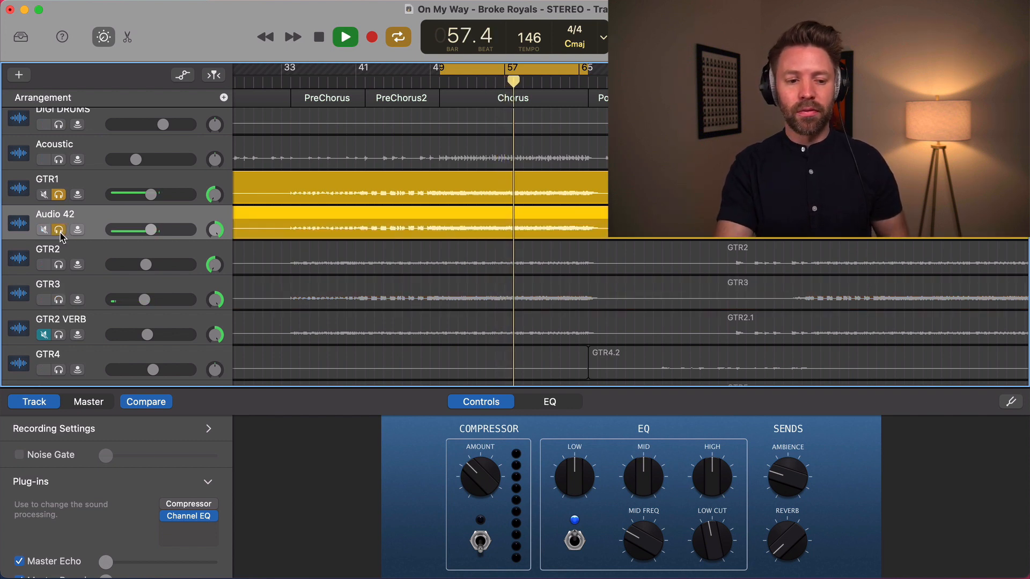
{"action": "left_click", "coordinate": [59, 229]}
{"action": "left_click", "coordinate": [59, 299]}
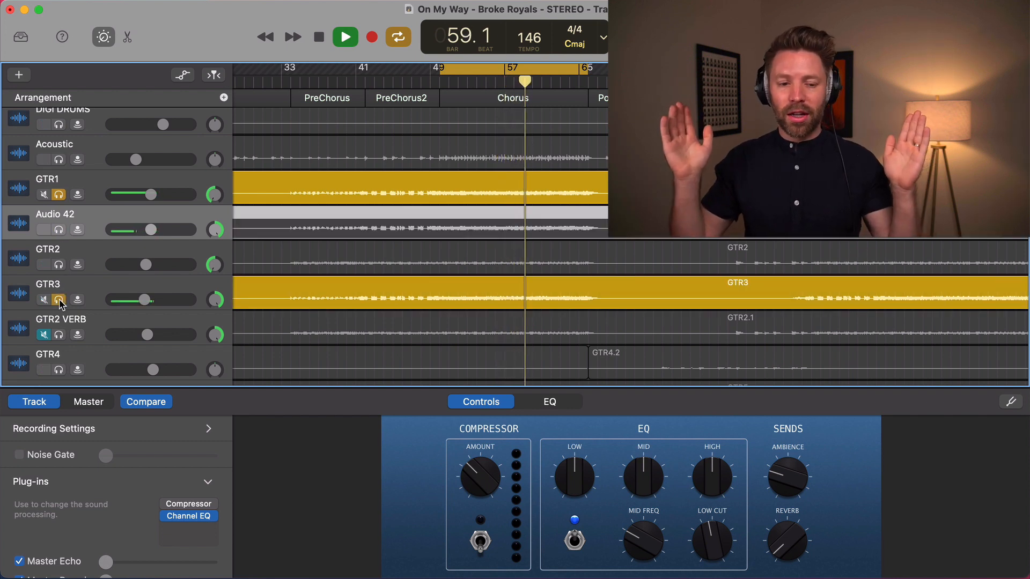
{"action": "key", "text": "space"}
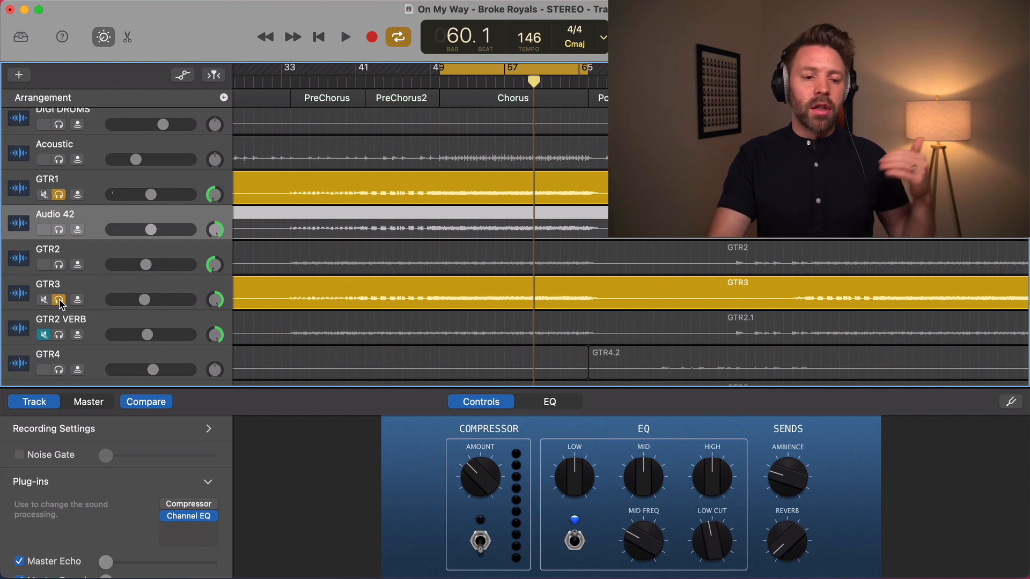
Remove GTR1 from the solo, solo GTR2 alongside GTR3, and play the chorus with that pair.
{"action": "left_click", "coordinate": [59, 194]}
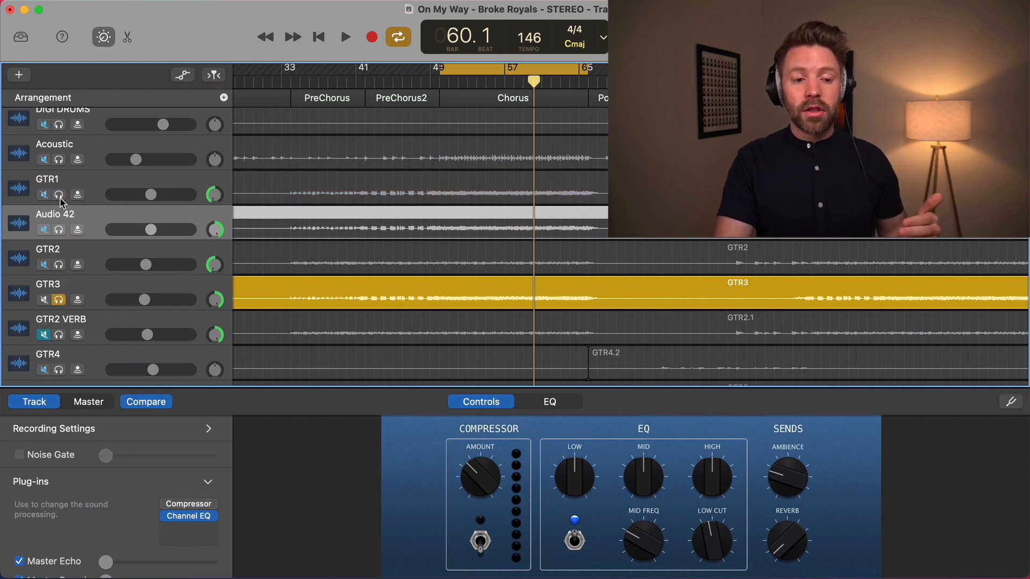
{"action": "left_click", "coordinate": [59, 265]}
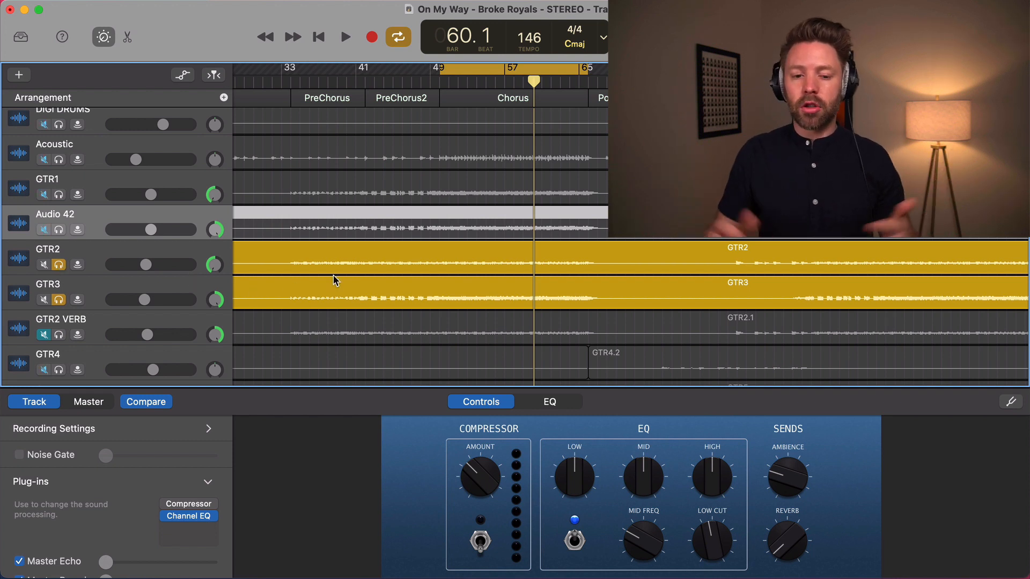
{"action": "key", "text": "space"}
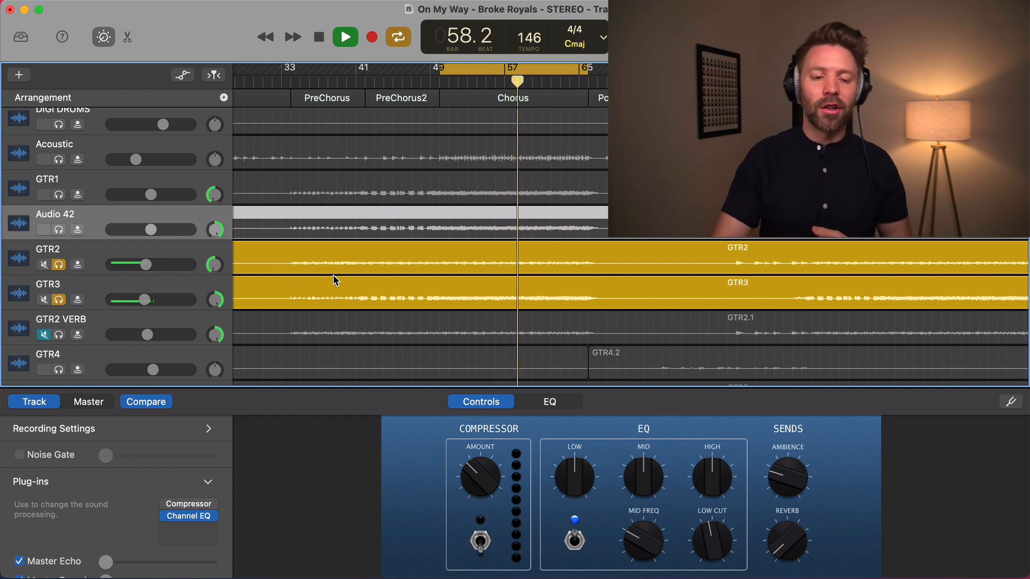
{"action": "key", "text": "space"}
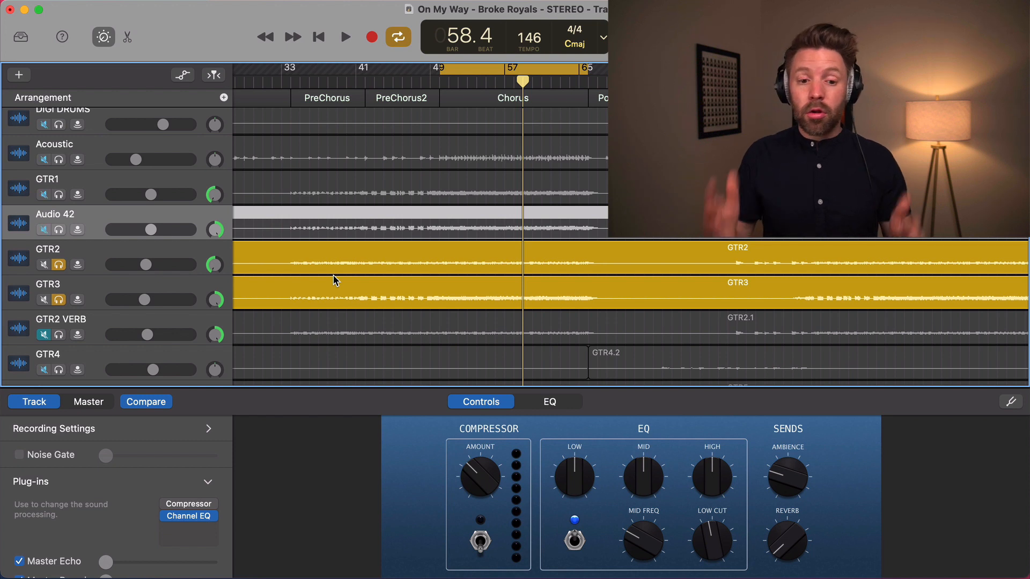
Take GTR3 out of the solo and play the chorus with only GTR2.
{"action": "left_click", "coordinate": [59, 298]}
{"action": "key", "text": "space"}
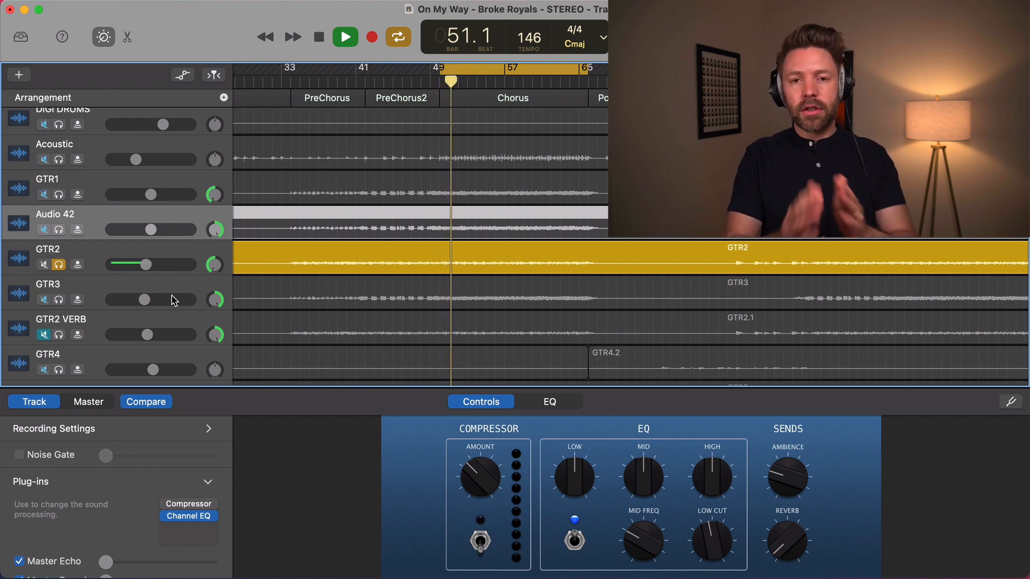
{"action": "key", "text": "space"}
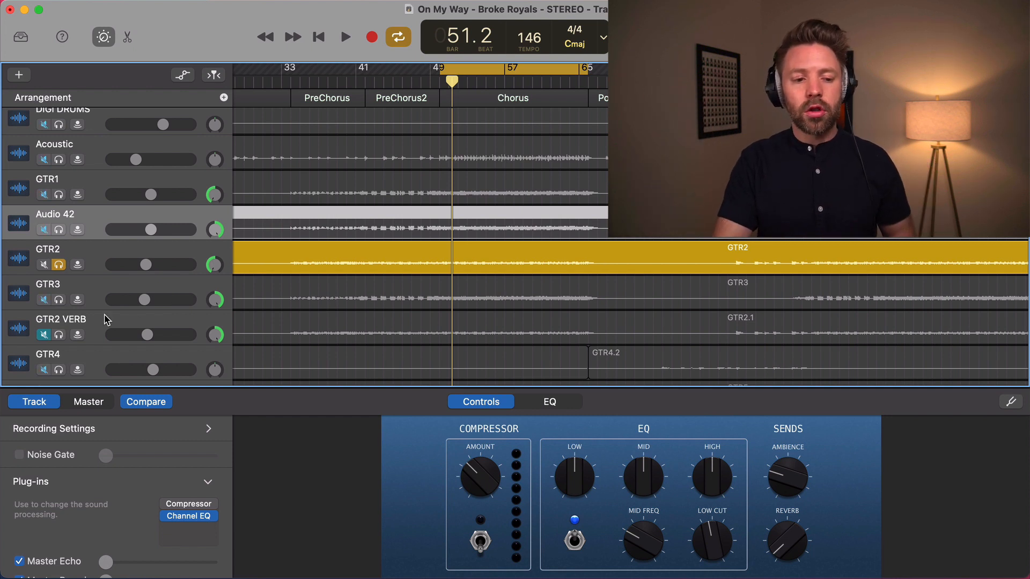
Move the GTR2 VERB track directly below GTR2 and solo it together with GTR2.
{"action": "left_click_drag", "start_coordinate": [106, 319], "coordinate": [104, 288]}
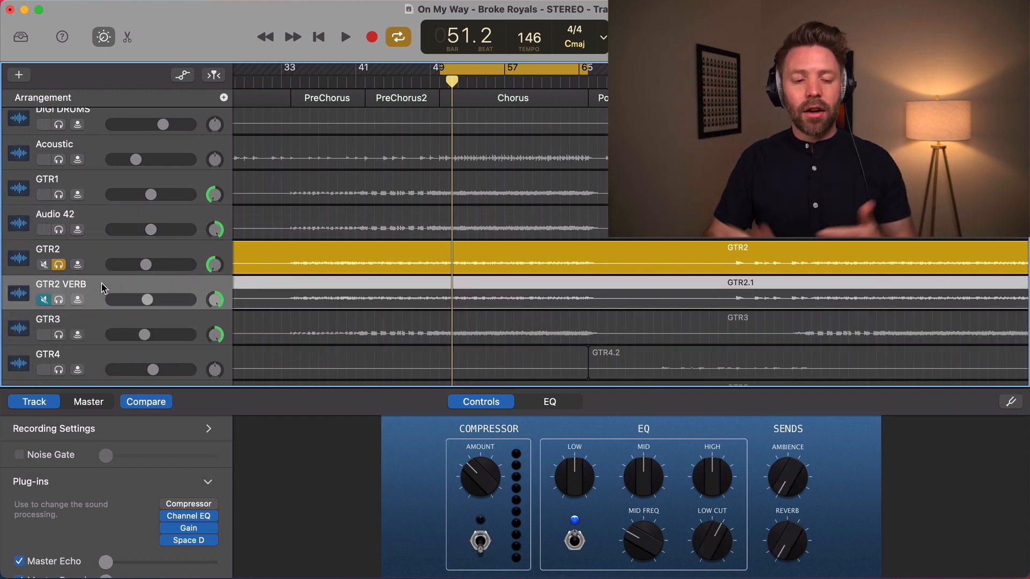
{"action": "left_click", "coordinate": [59, 299]}
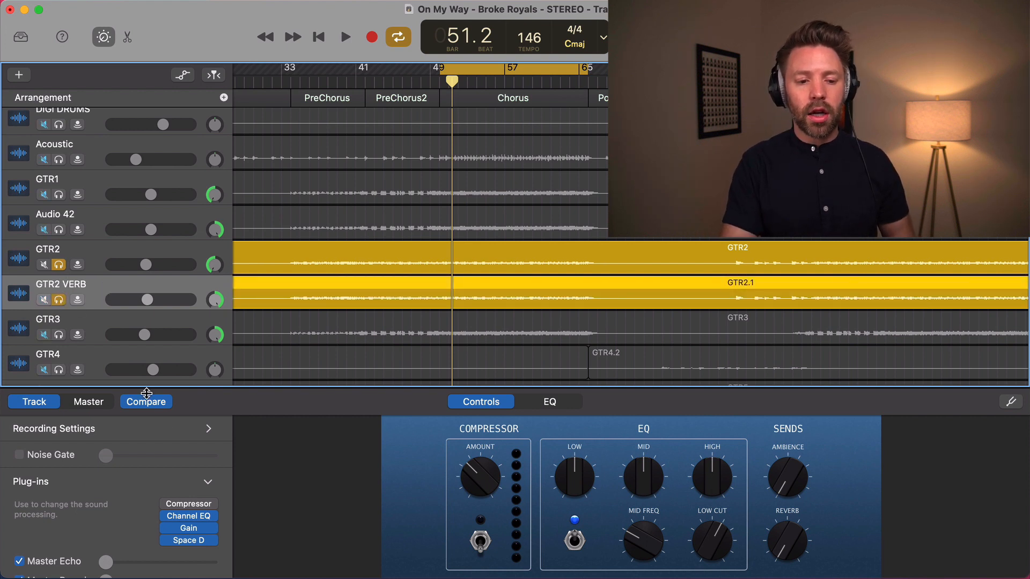
Duplicate the GTR2 track with its audio region, and delete the duplicate again.
{"action": "left_click", "coordinate": [103, 260]}
{"action": "key", "text": "super+d"}
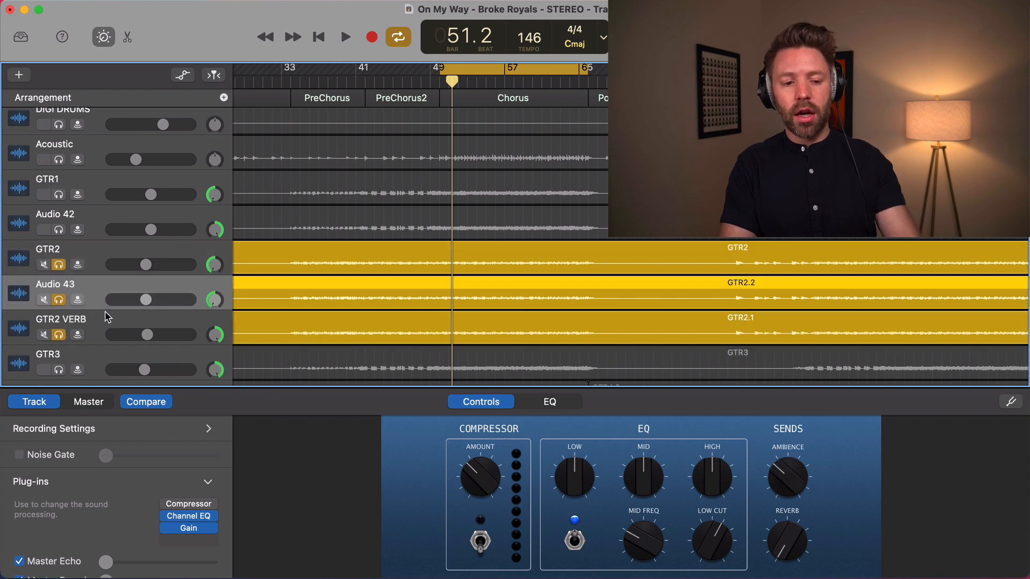
{"action": "mouse_move", "coordinate": [214, 519]}
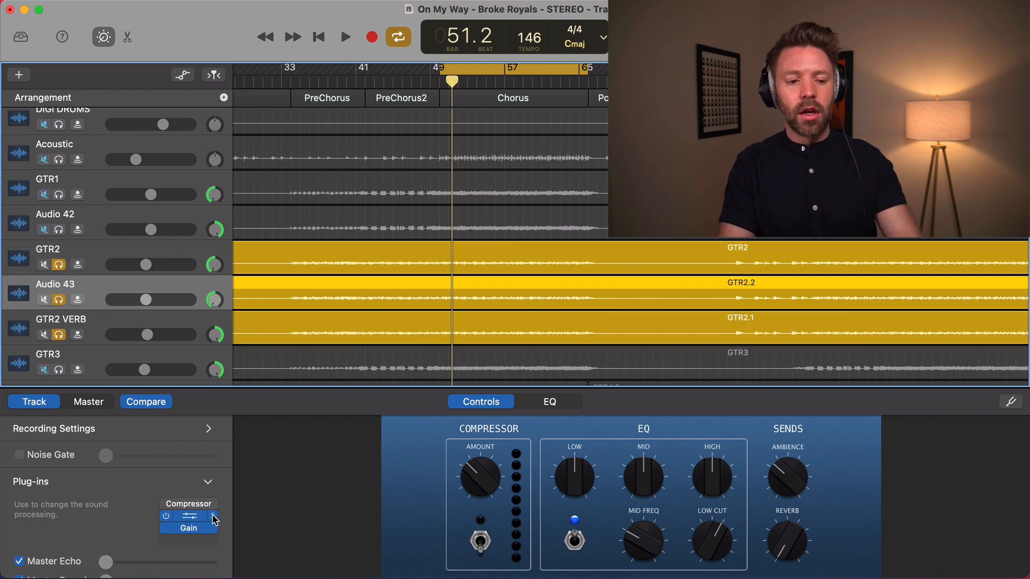
{"action": "key", "text": "super+BackSpace"}
Open Space Designer on the GTR2 VERB track and review its preset choices, keeping 0.2s Small Space.
{"action": "left_click", "coordinate": [101, 288]}
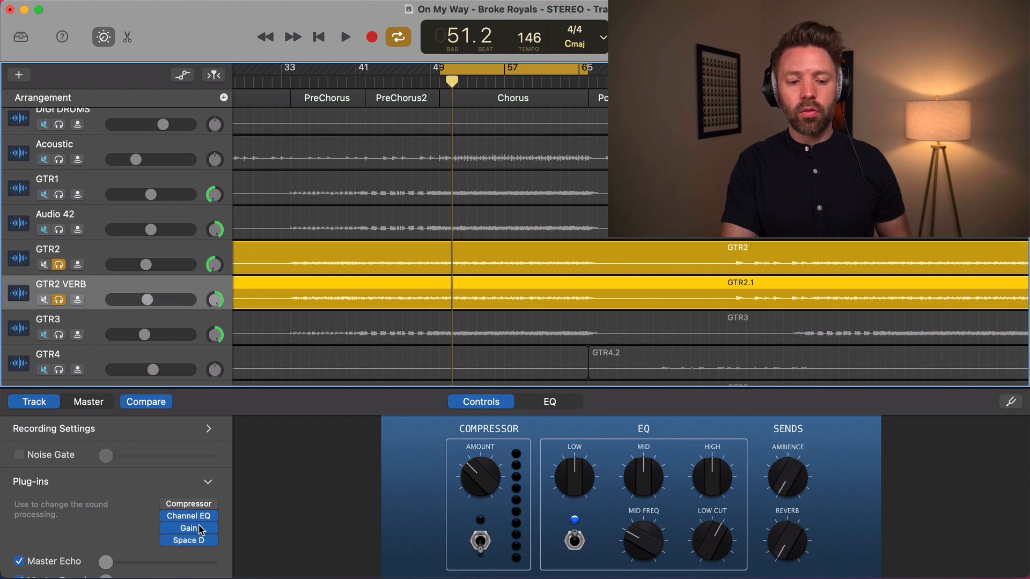
{"action": "left_click", "coordinate": [189, 541]}
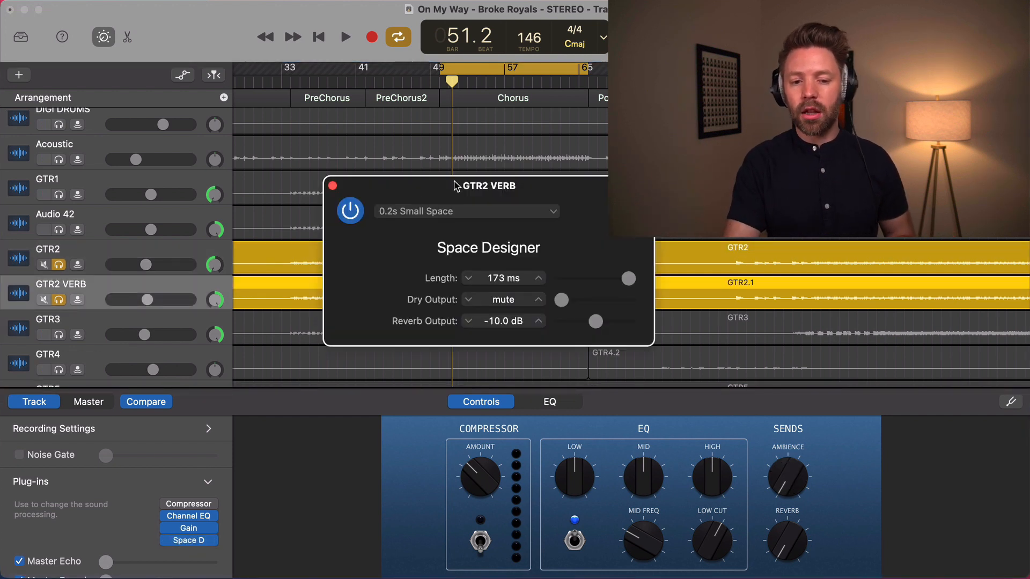
{"action": "left_click", "coordinate": [434, 213]}
{"action": "left_click", "coordinate": [500, 230]}
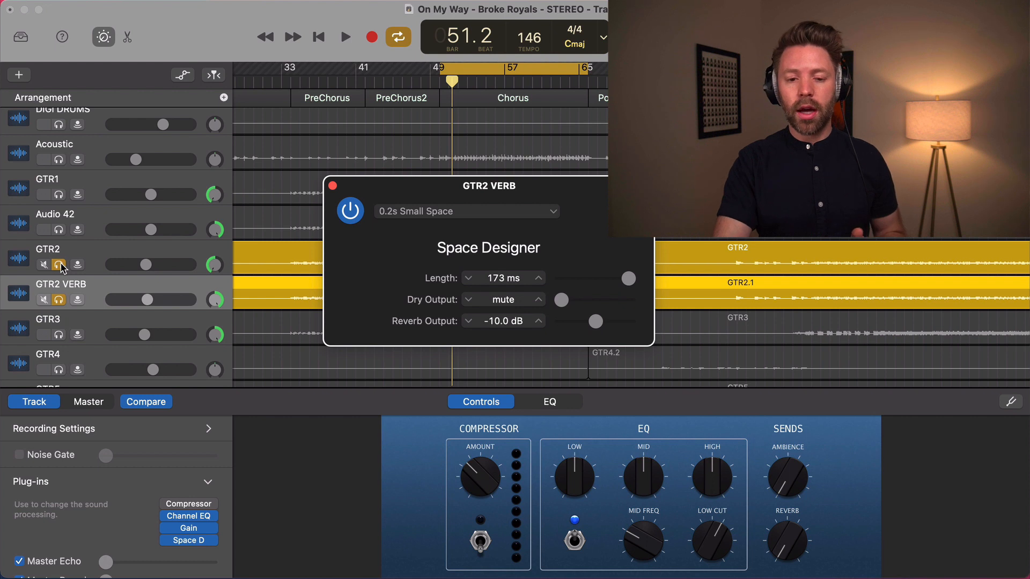
Take GTR2 out of the solo and play the chorus with only GTR2 VERB.
{"action": "left_click", "coordinate": [60, 265]}
{"action": "key", "text": "space"}
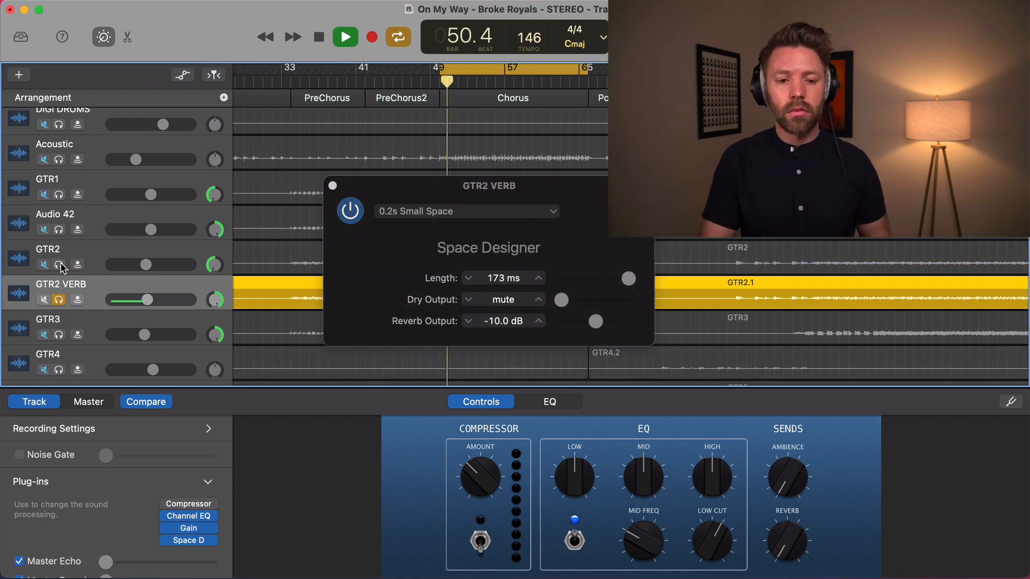
{"action": "key", "text": "space"}
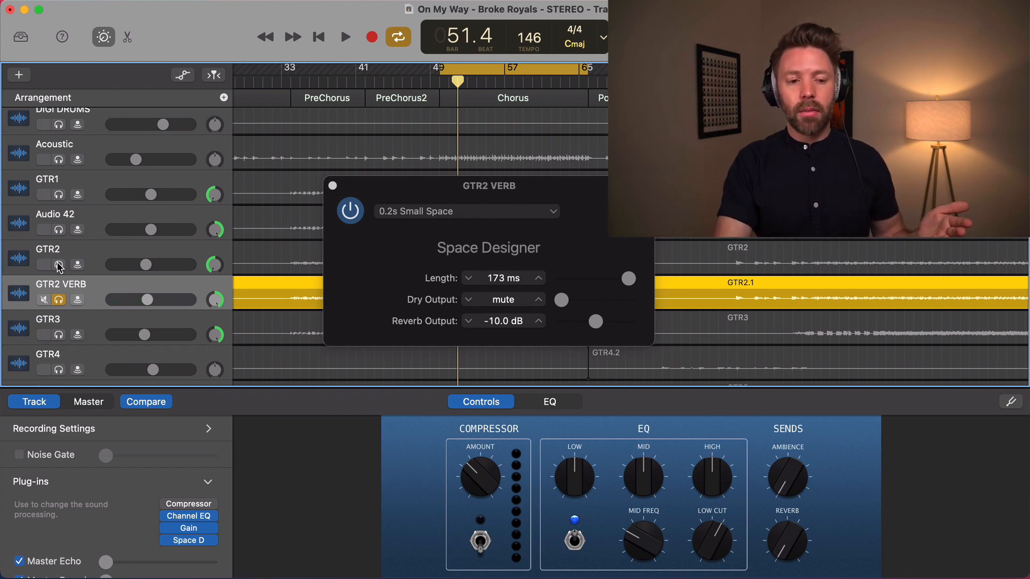
Play GTR2 and GTR2 VERB soloed together, toggling the reverb track's solo off and on to compare.
{"action": "left_click", "coordinate": [59, 265]}
{"action": "key", "text": "space"}
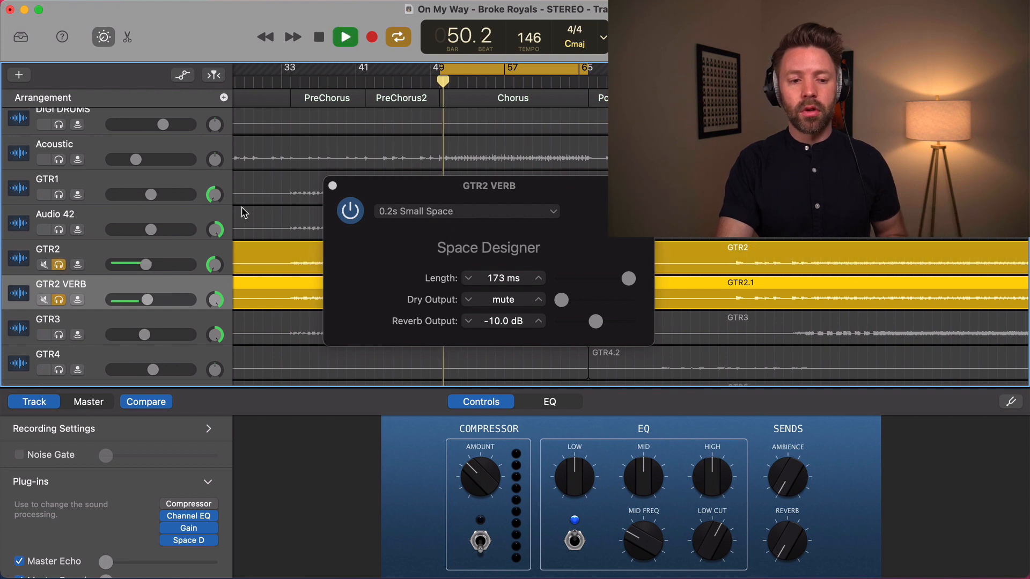
{"action": "left_click", "coordinate": [59, 300]}
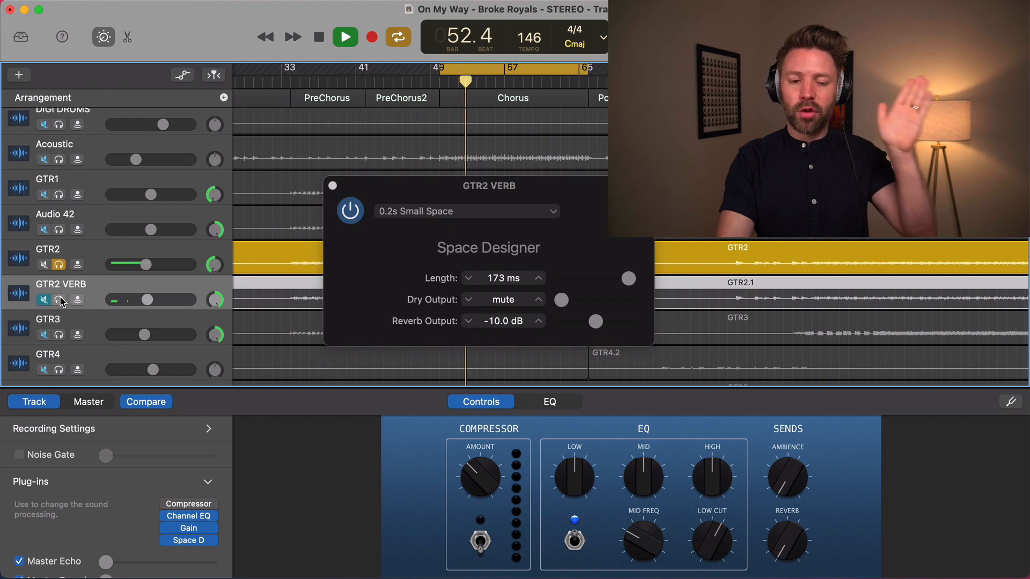
{"action": "left_click", "coordinate": [59, 300]}
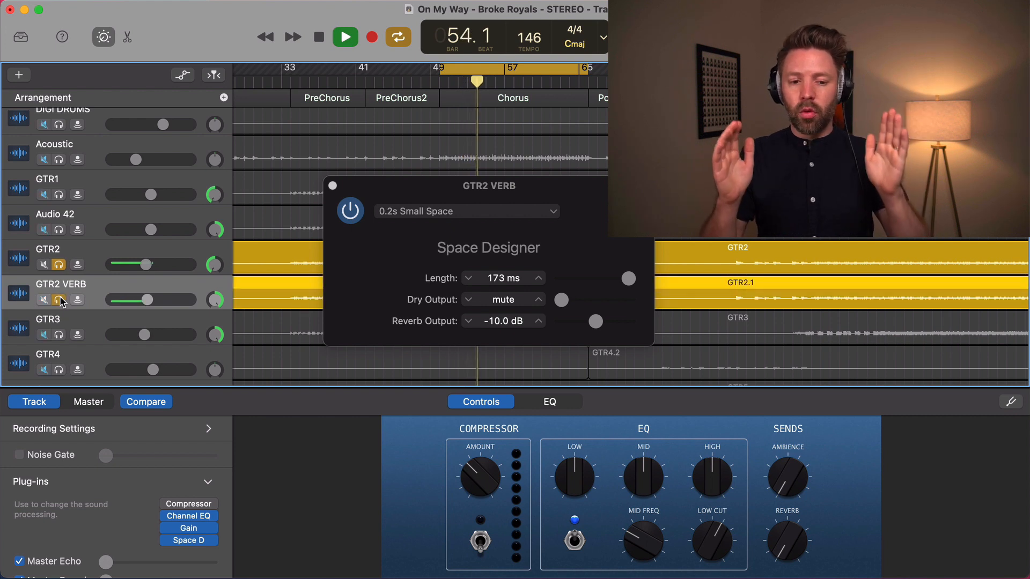